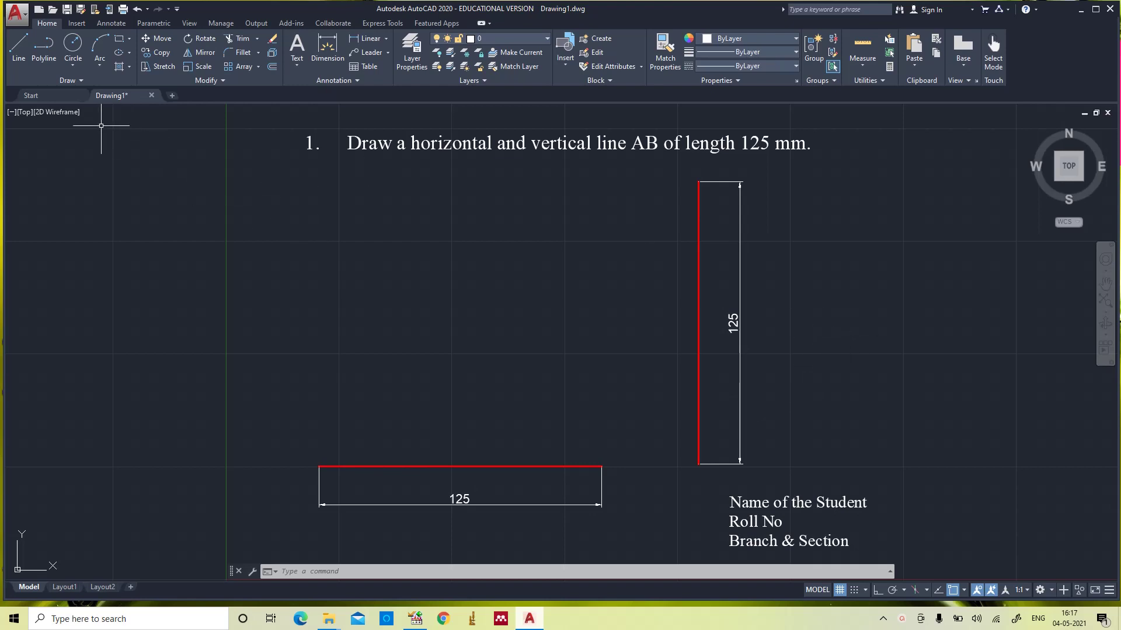
# Begin saving the drawing into a new 'Assignments' folder created on the Desktop
pyautogui.click(15, 13)
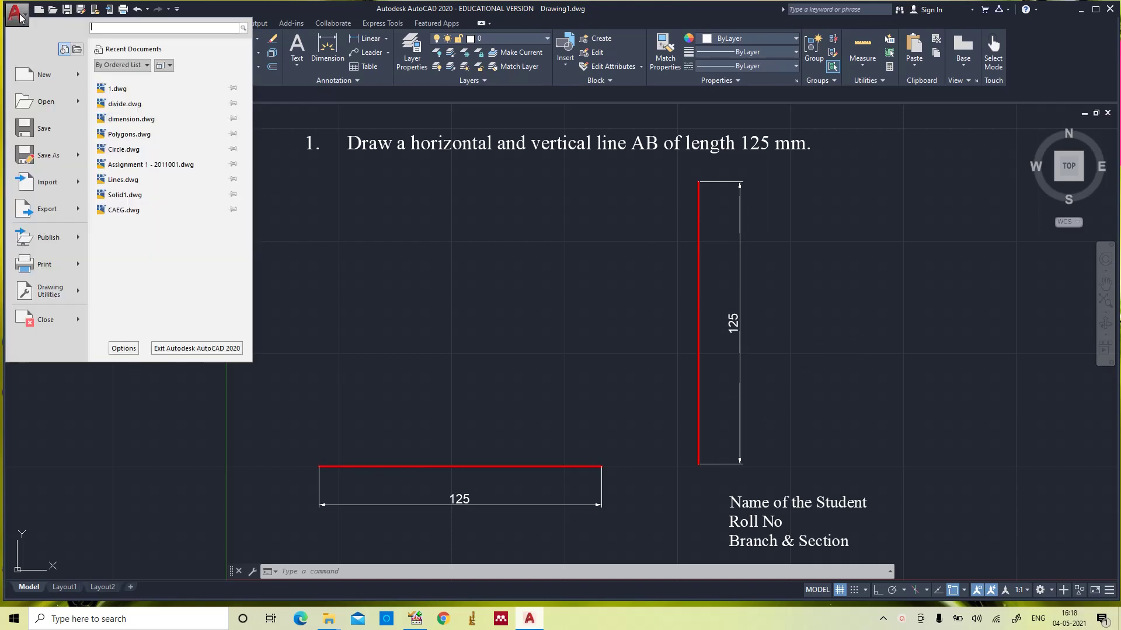
pyautogui.click(44, 129)
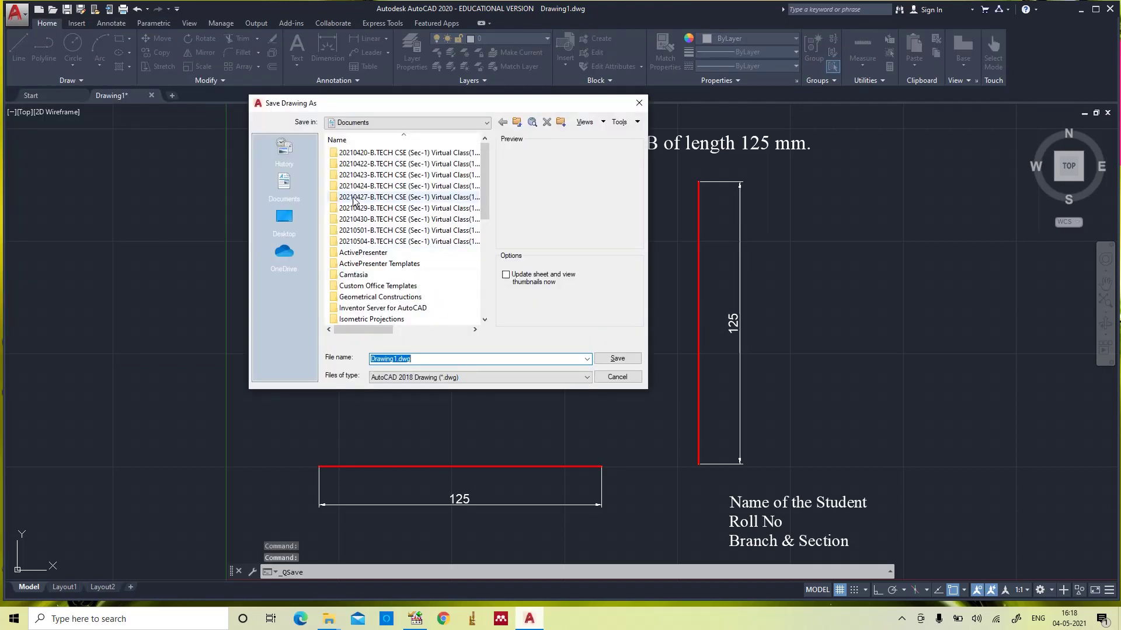
pyautogui.click(285, 218)
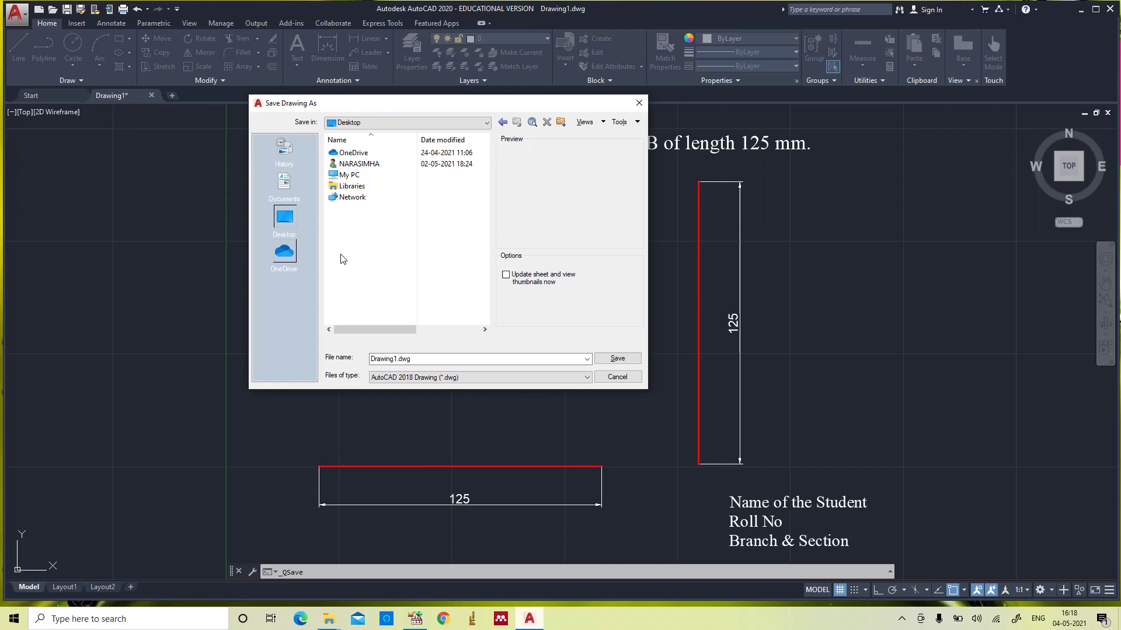
pyautogui.click(561, 121)
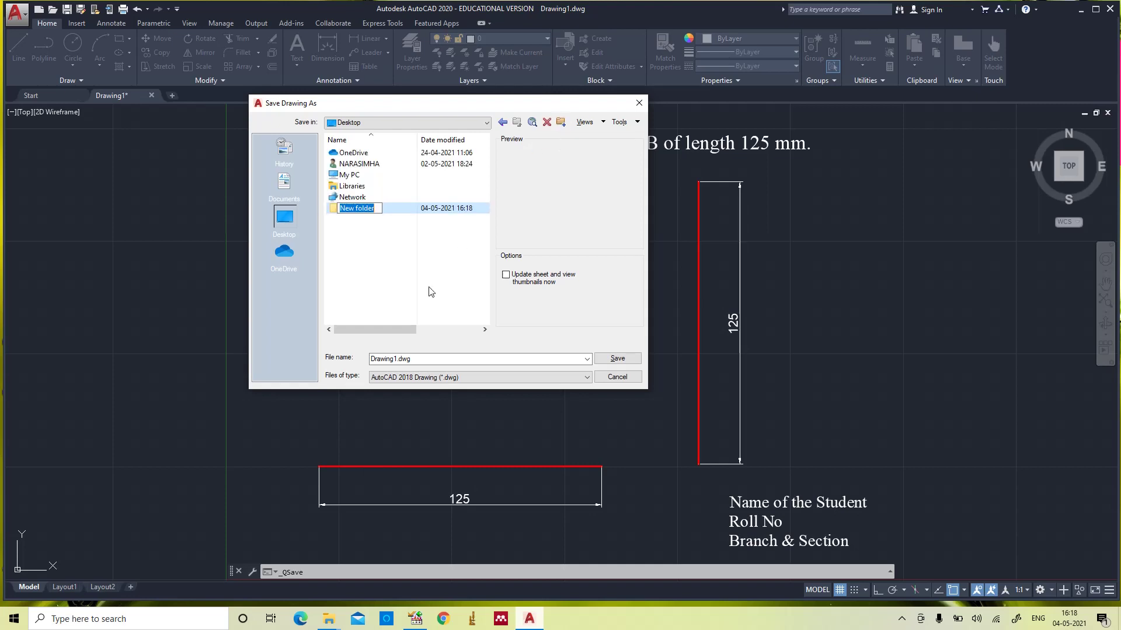
pyautogui.write('A')
pyautogui.write('ents')
pyautogui.press('Return')
pyautogui.doubleClick(388, 209)
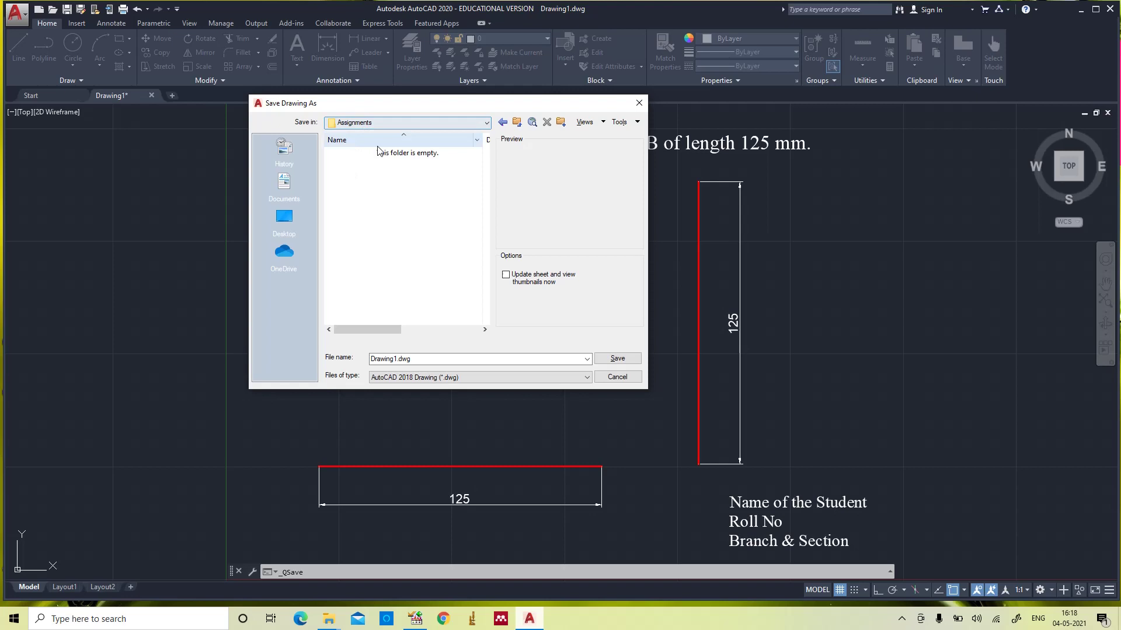
# Create a 'UNIT I' folder inside Assignments and open it
pyautogui.click(560, 122)
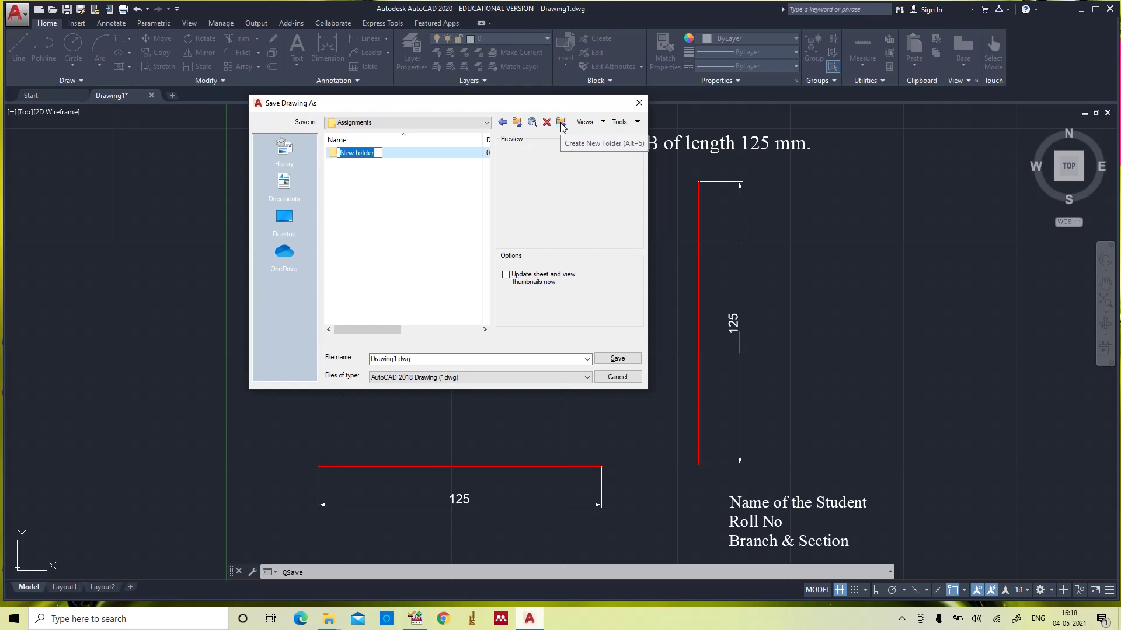
pyautogui.write('UNIT')
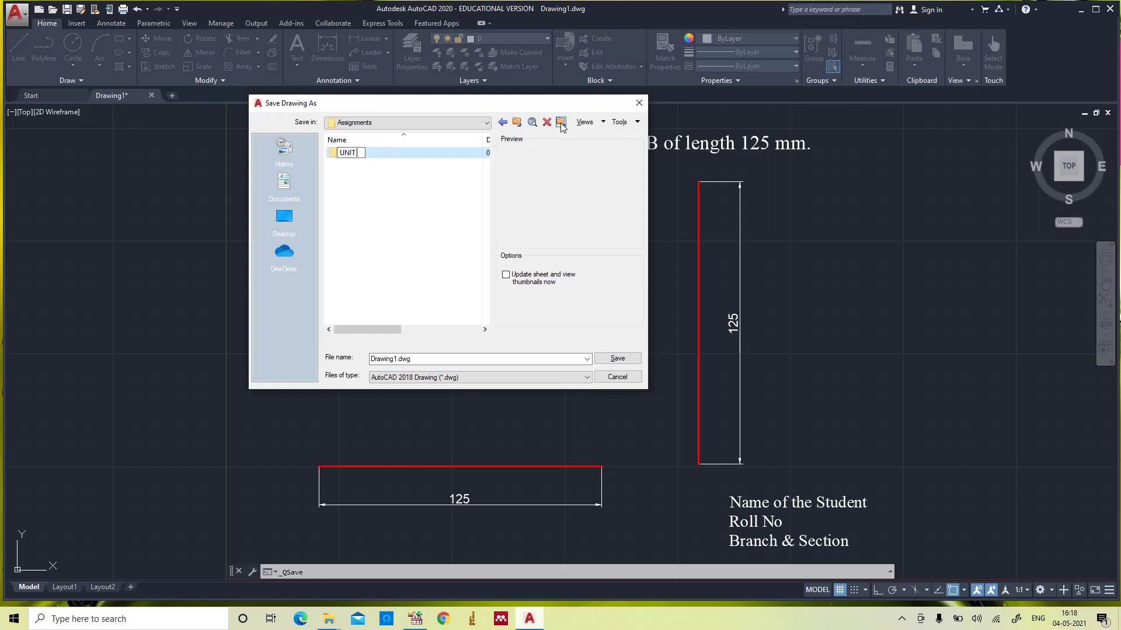
pyautogui.press('capslock')
pyautogui.write('I')
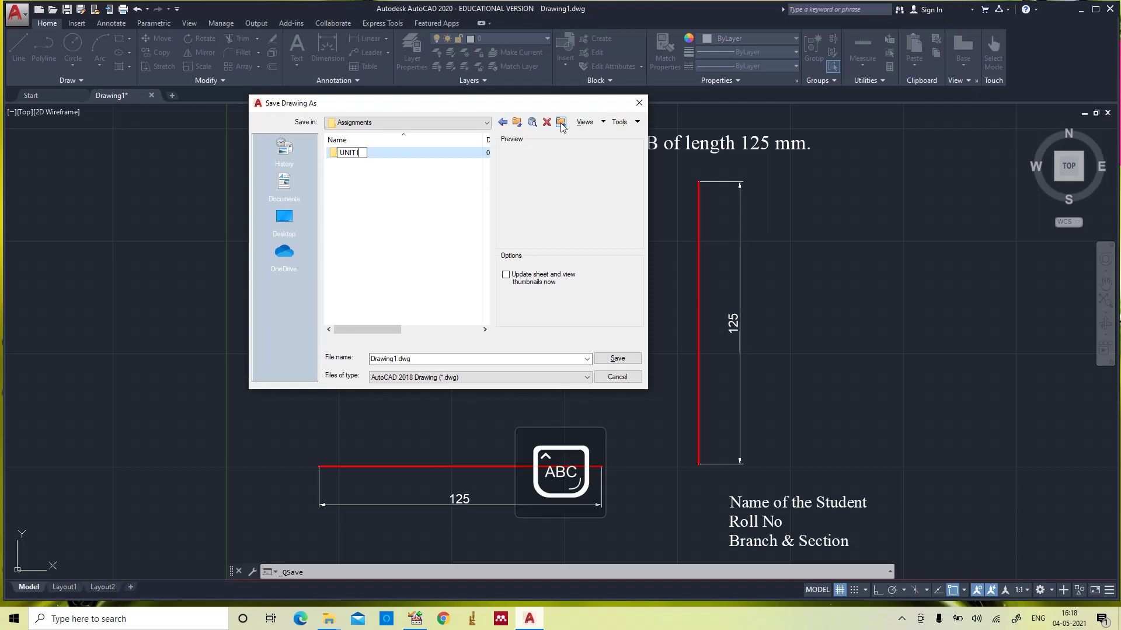
pyautogui.press('Return')
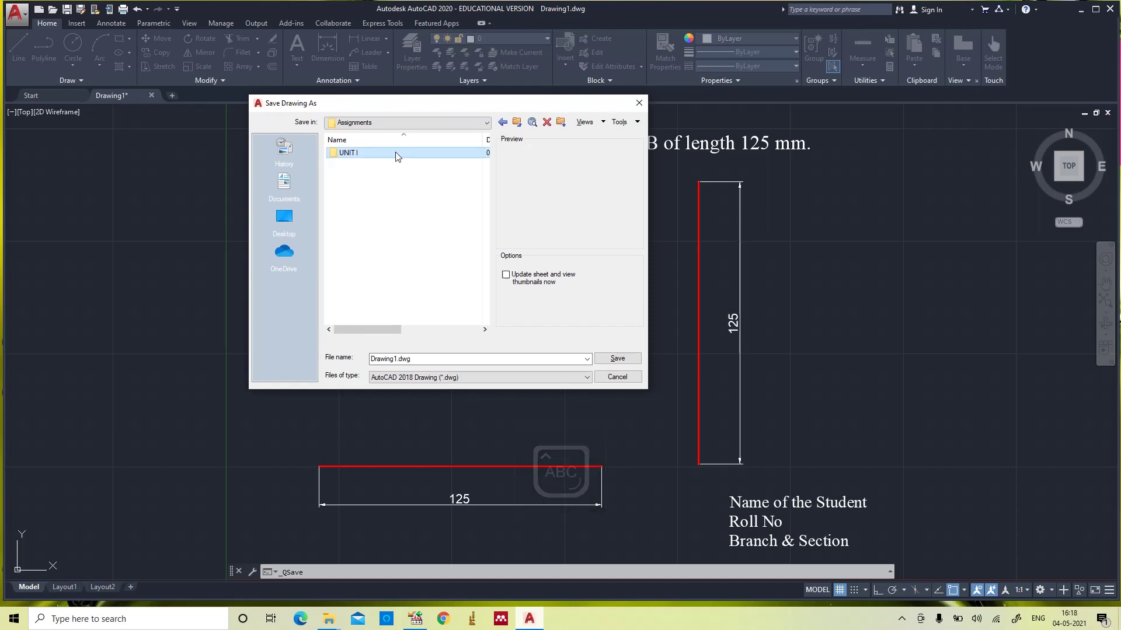
pyautogui.doubleClick(396, 153)
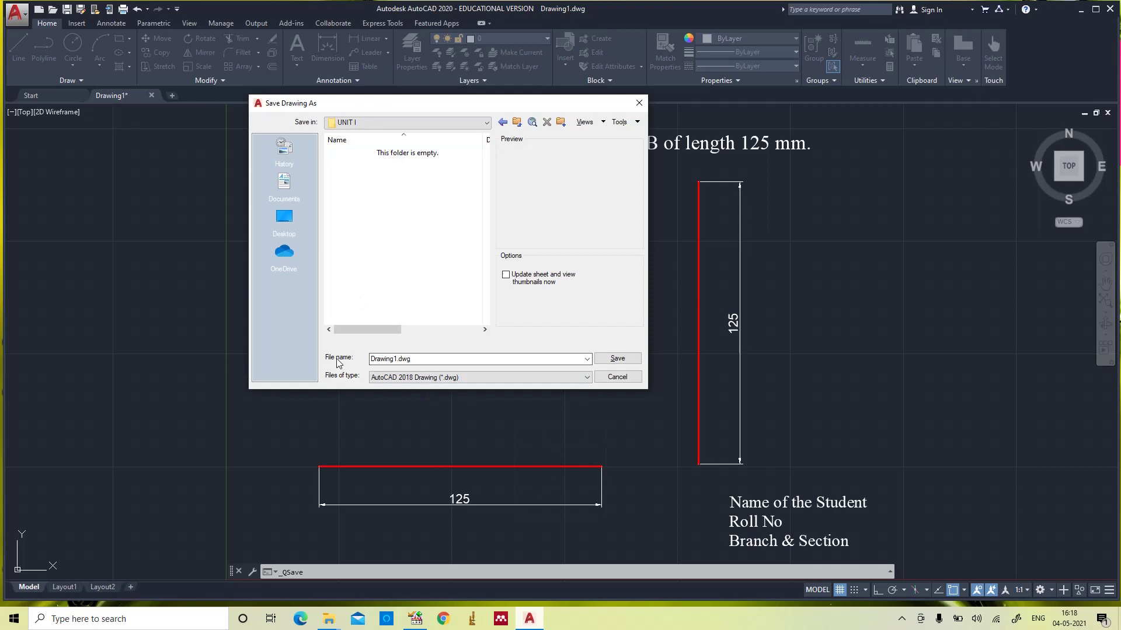
# Save the drawing there under the file name 'Lines'
pyautogui.doubleClick(413, 360)
pyautogui.press('capslock')
pyautogui.write('U')
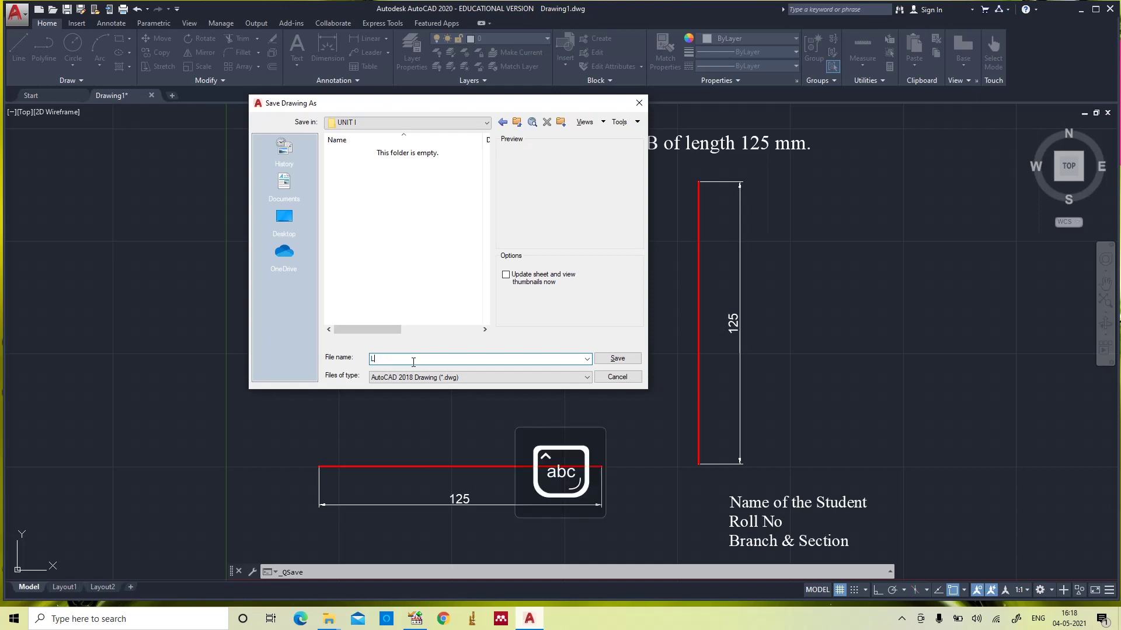
pyautogui.write('es')
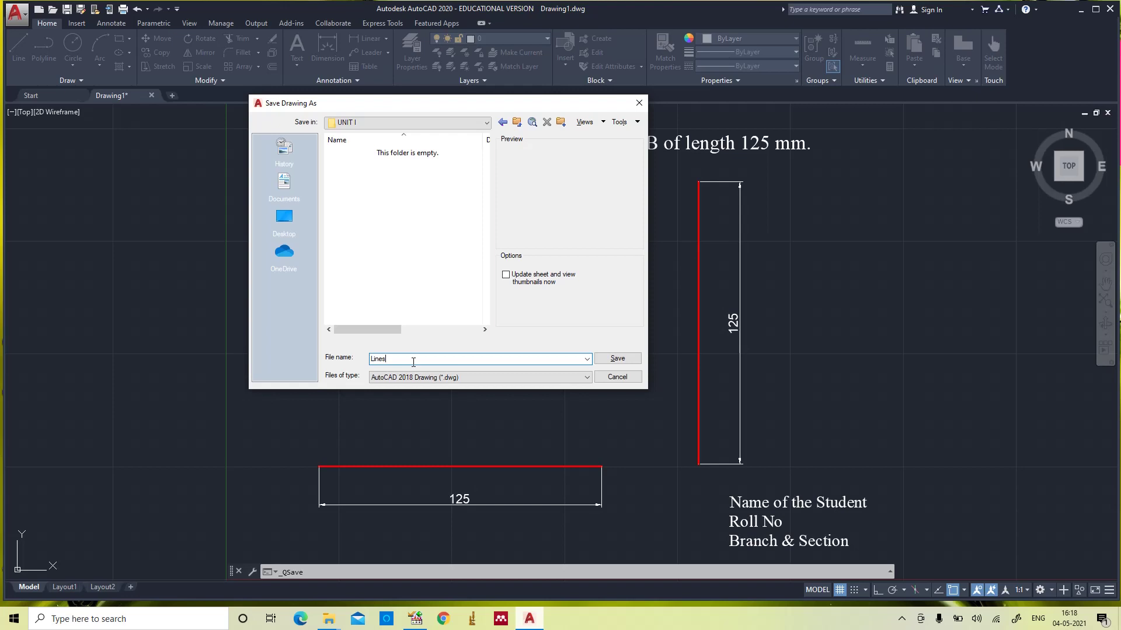
pyautogui.click(616, 358)
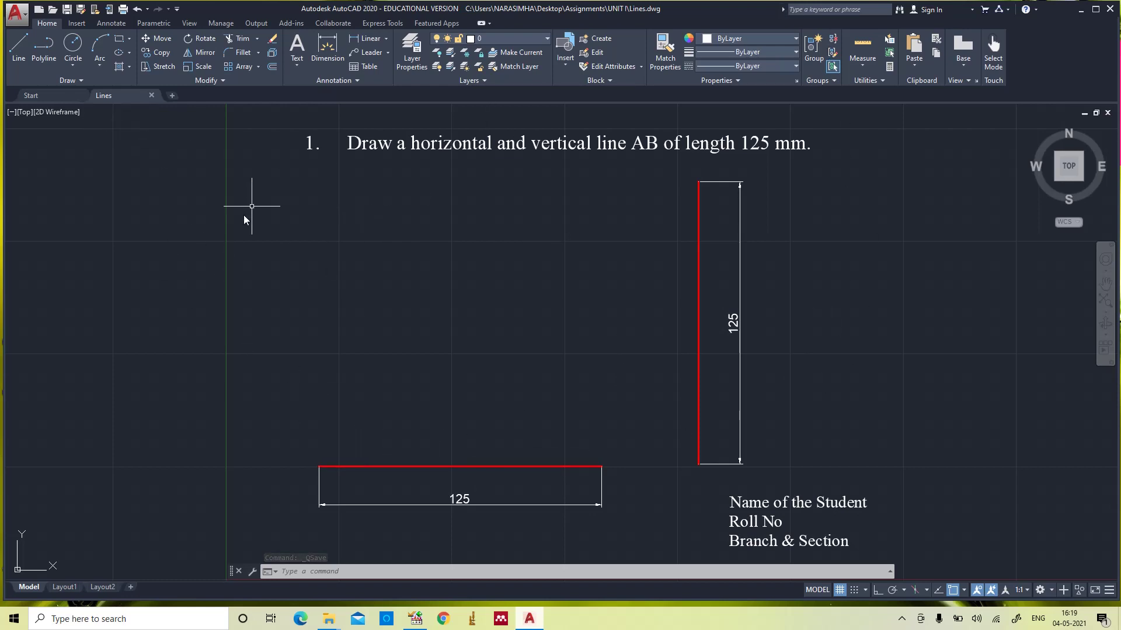
# Close Lines.dwg and reopen it from Desktop > Assignments > UNIT I
pyautogui.click(151, 96)
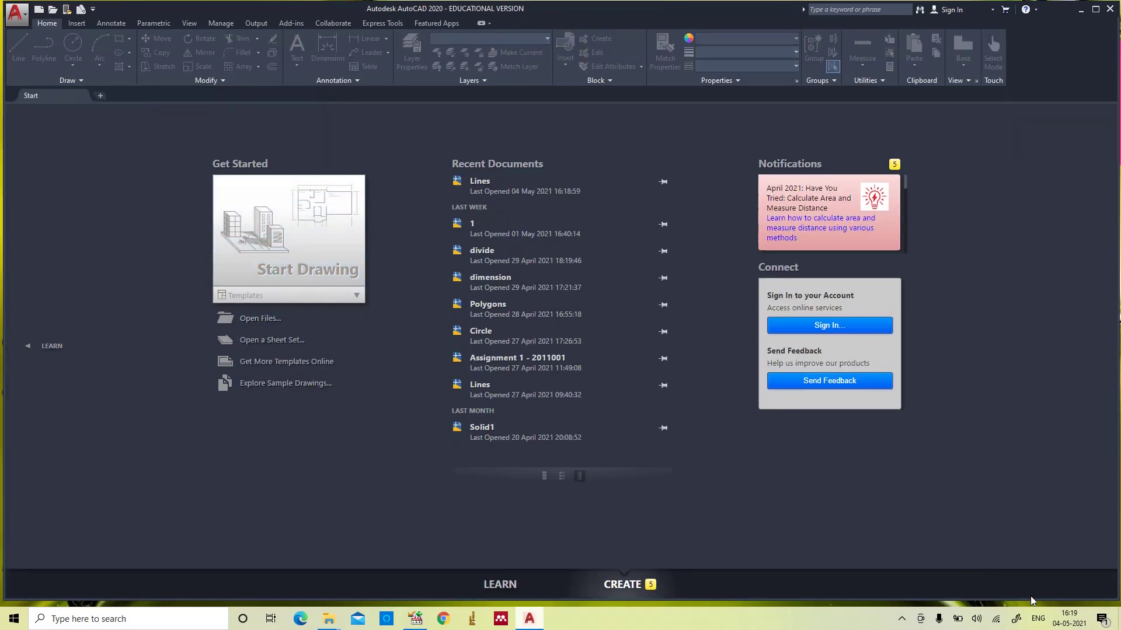
pyautogui.click(1119, 619)
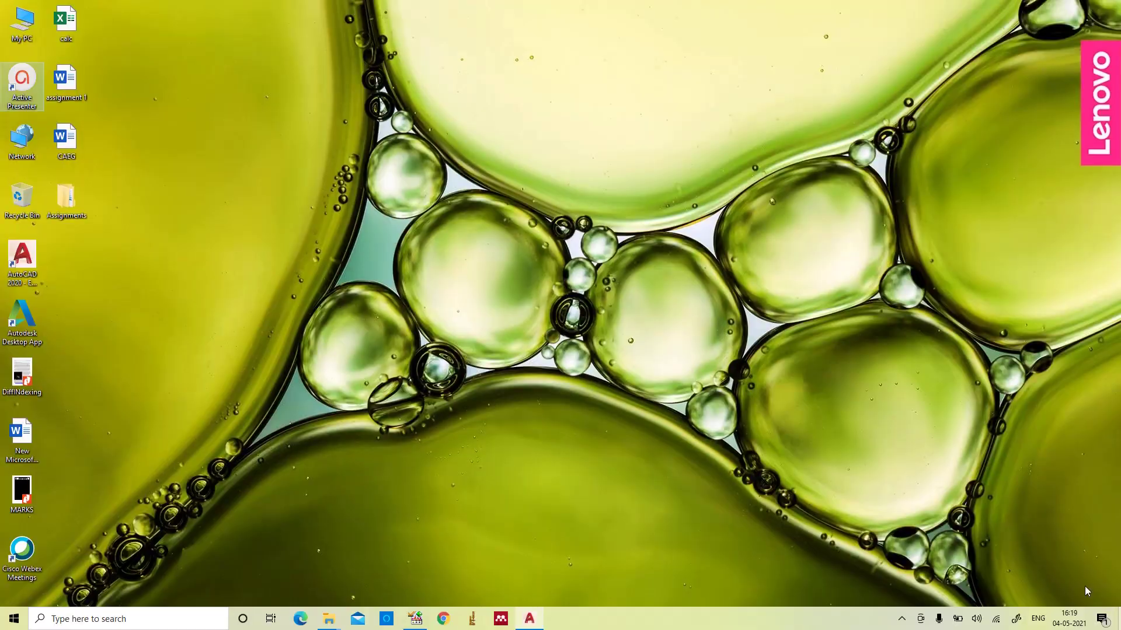
pyautogui.doubleClick(70, 202)
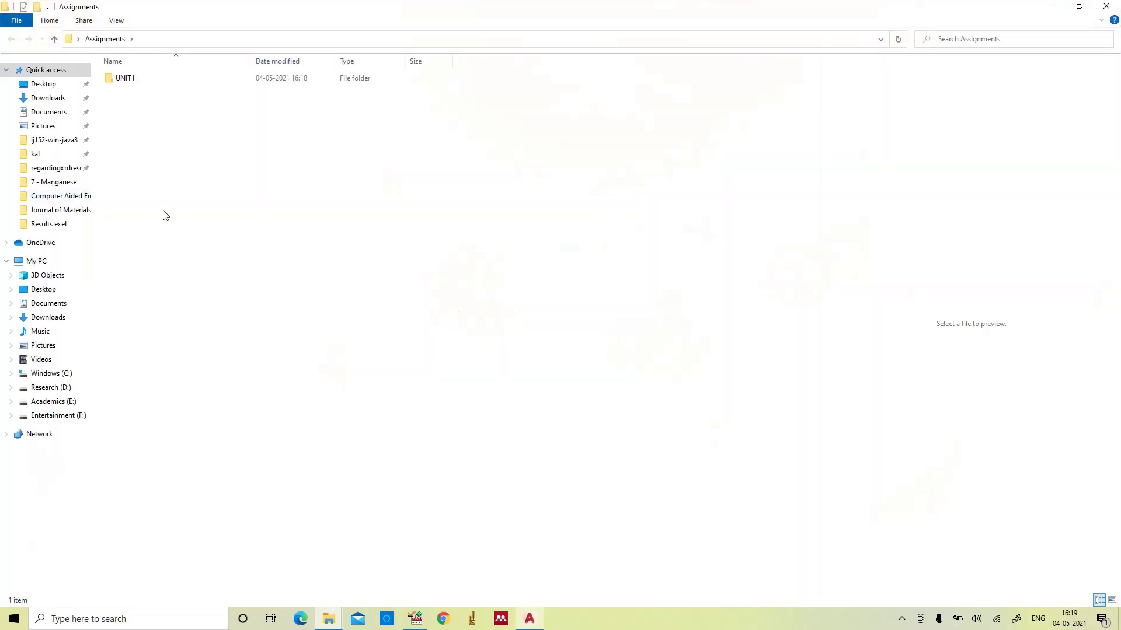
pyautogui.doubleClick(129, 79)
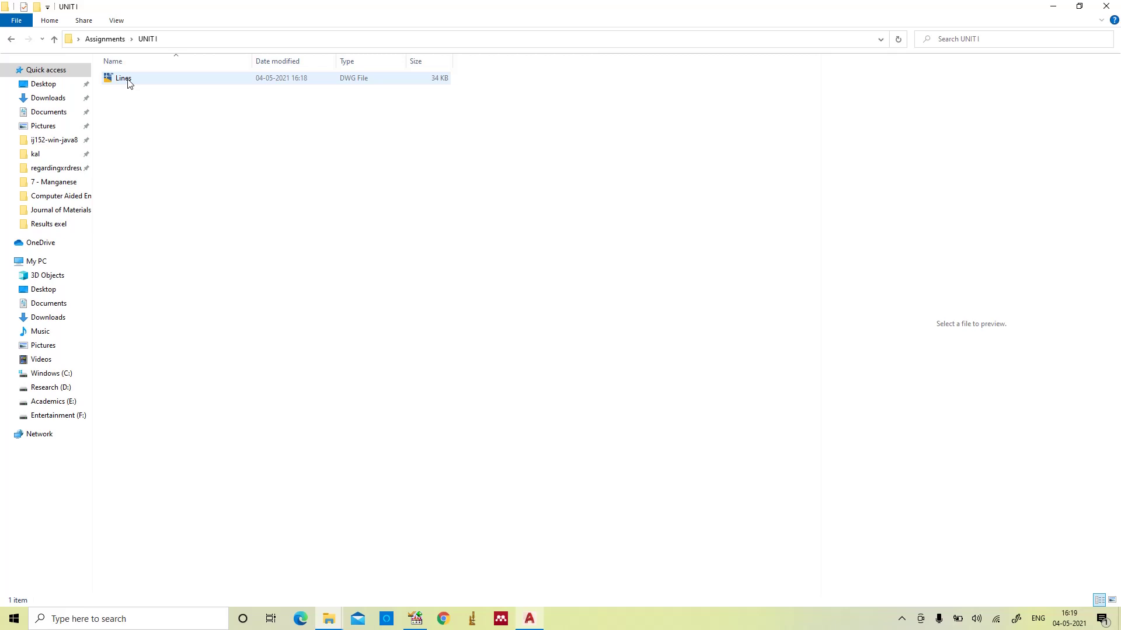
pyautogui.doubleClick(129, 81)
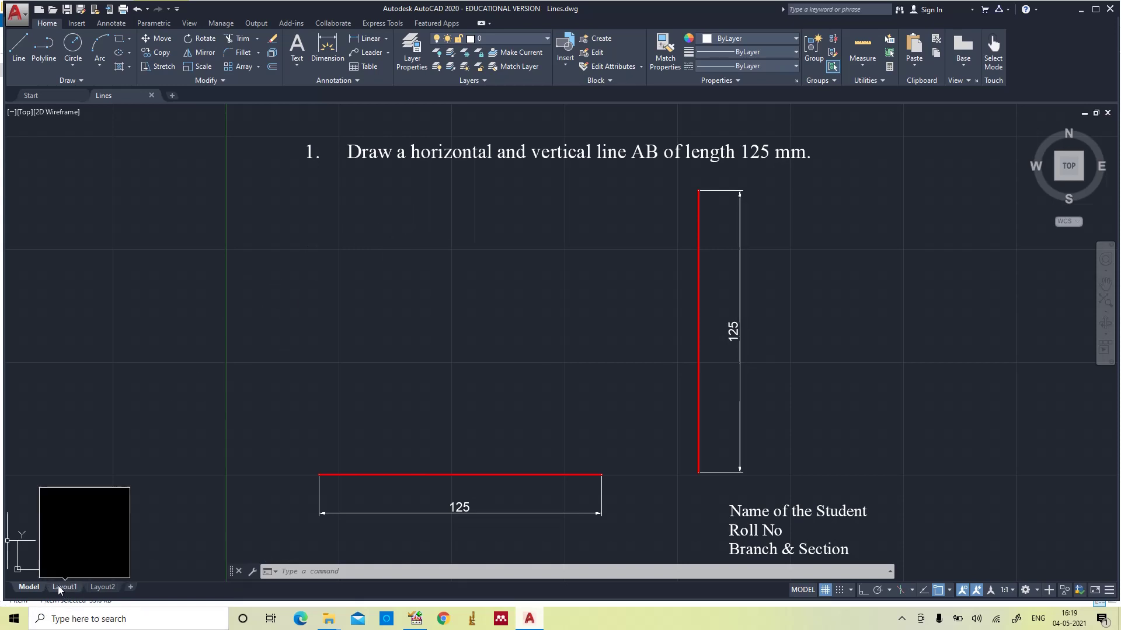
# Switch the Lines drawing to its Layout1 paper-space tab
pyautogui.click(63, 587)
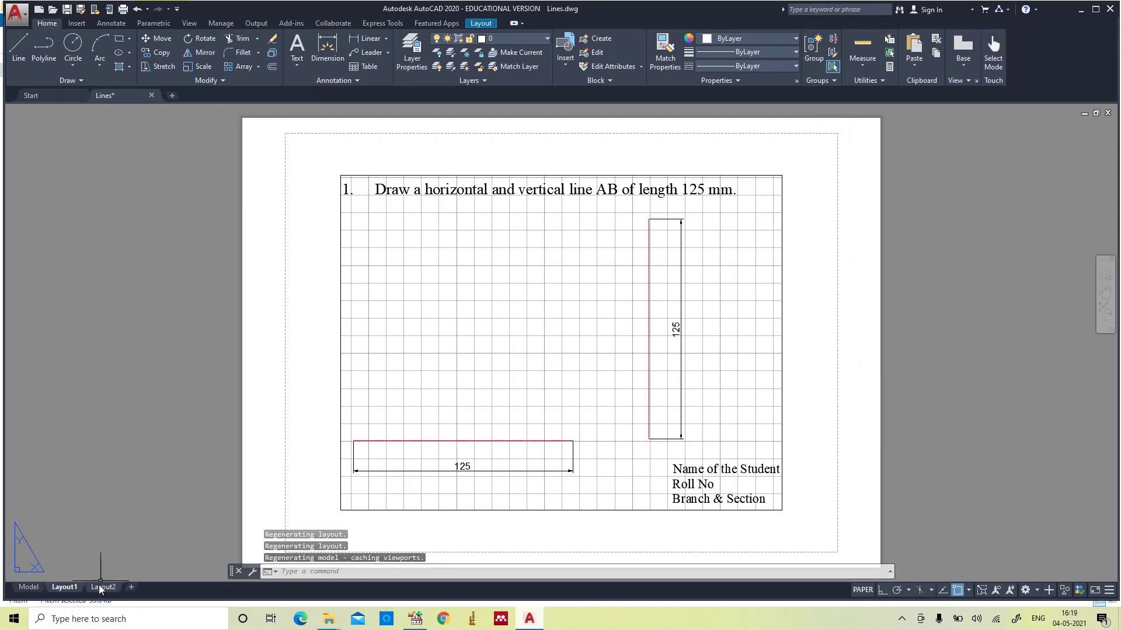
pyautogui.click(64, 587)
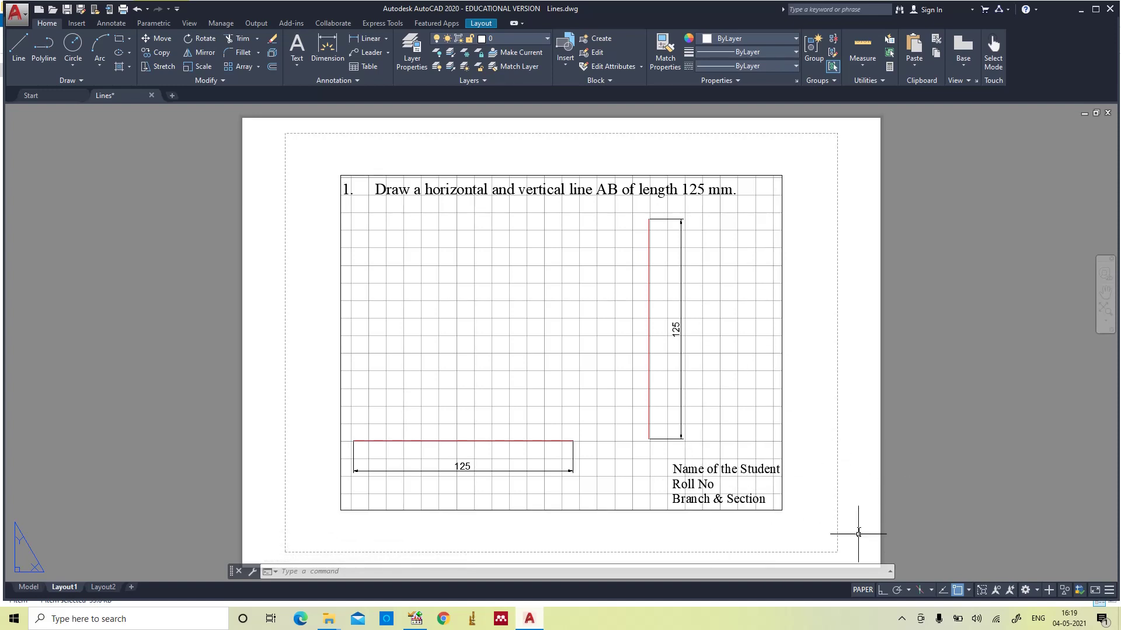
# Turn off the grid in the Layout1 viewport and move the student details text slightly left
pyautogui.click(866, 592)
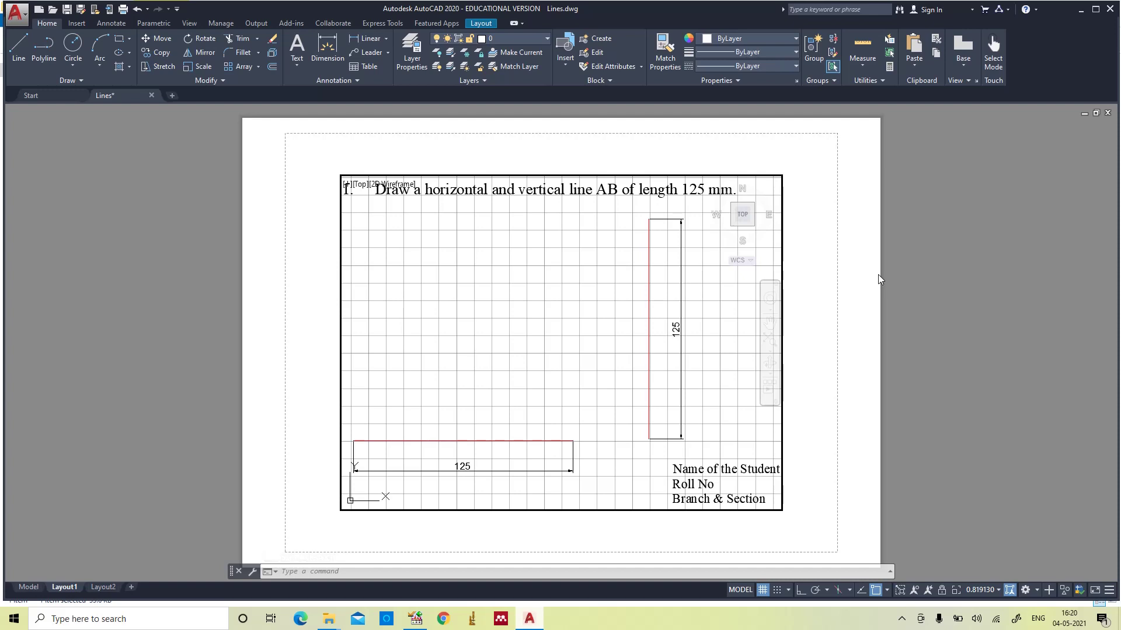
pyautogui.moveTo(741, 215)
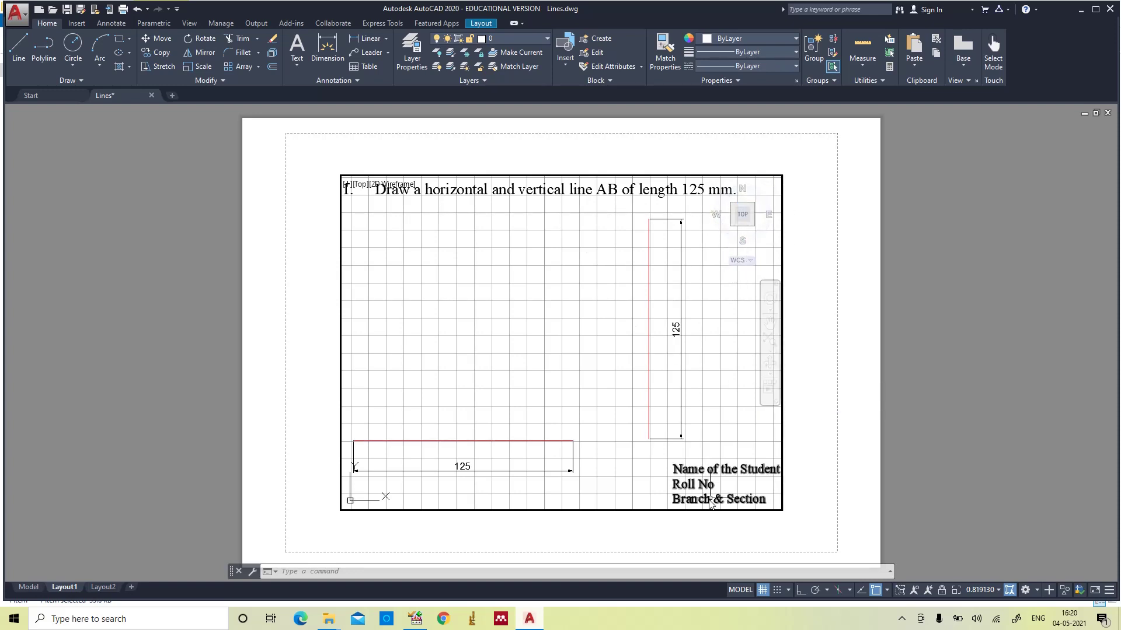
pyautogui.click(763, 589)
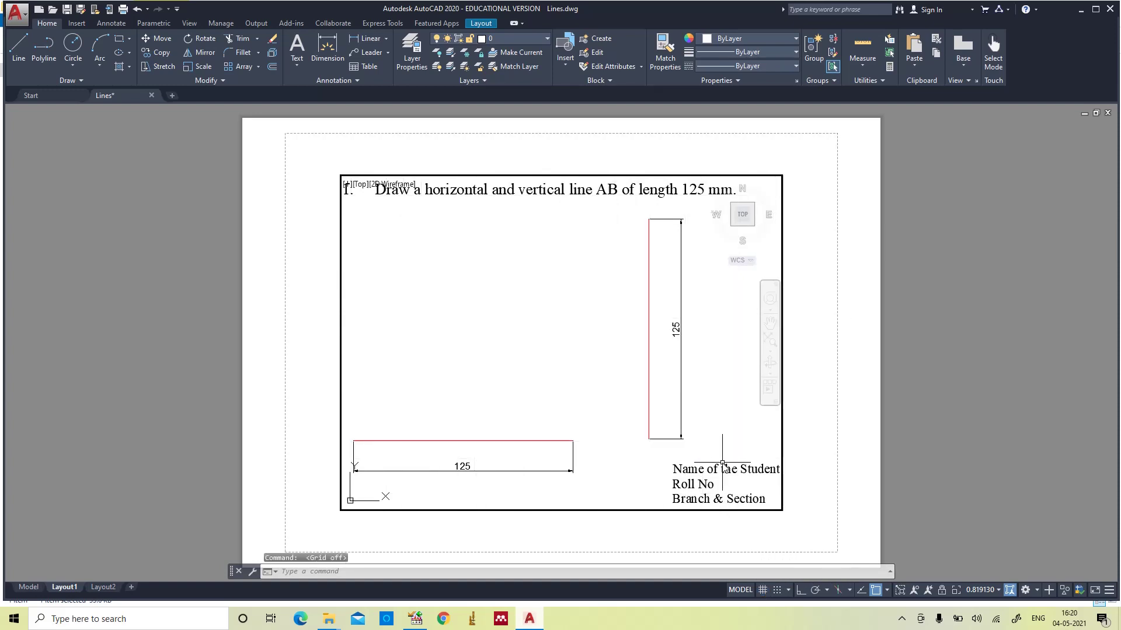
pyautogui.click(677, 466)
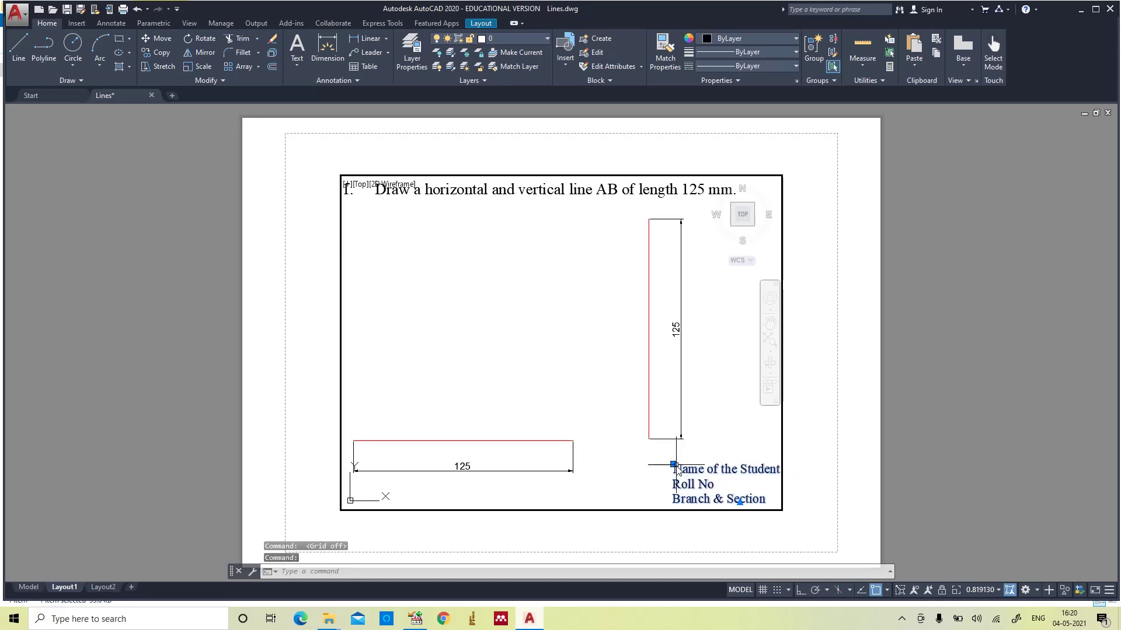
pyautogui.click(673, 465)
pyautogui.click(638, 469)
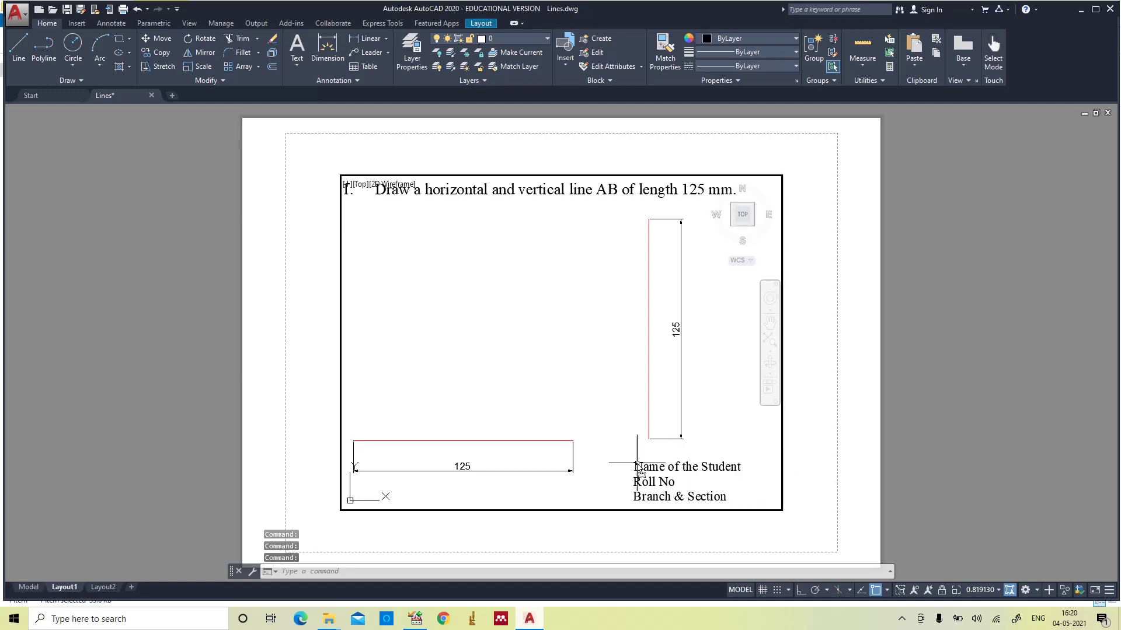
pyautogui.press('Escape')
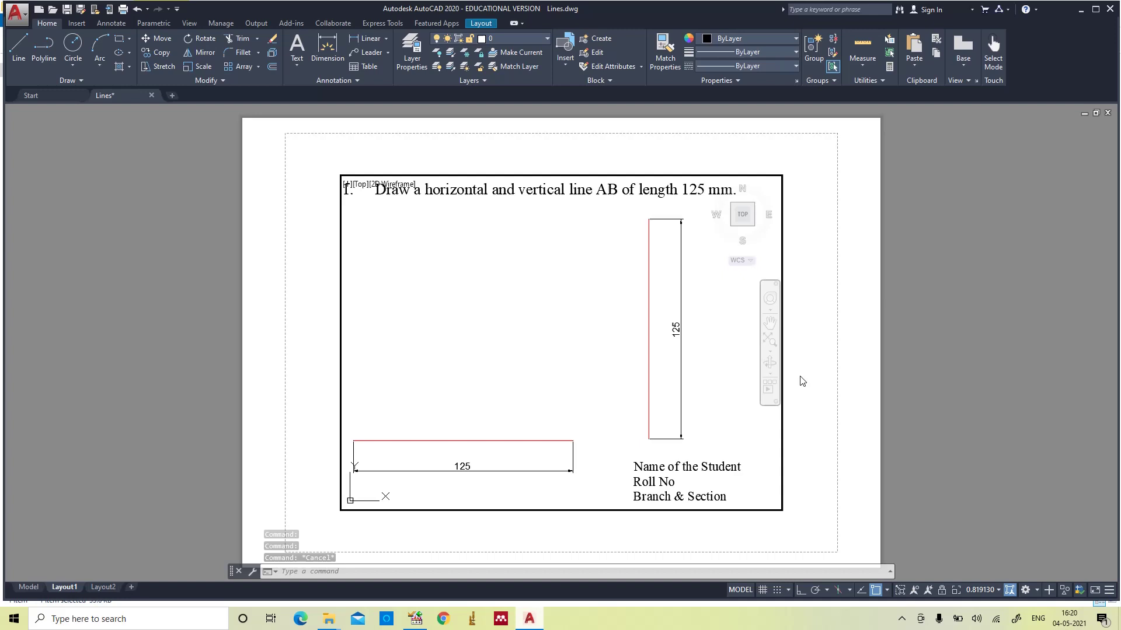
# Zoom to extents so the heading, both 125 mm lines and student details fill the viewport
pyautogui.scroll(-5, 653, 333)
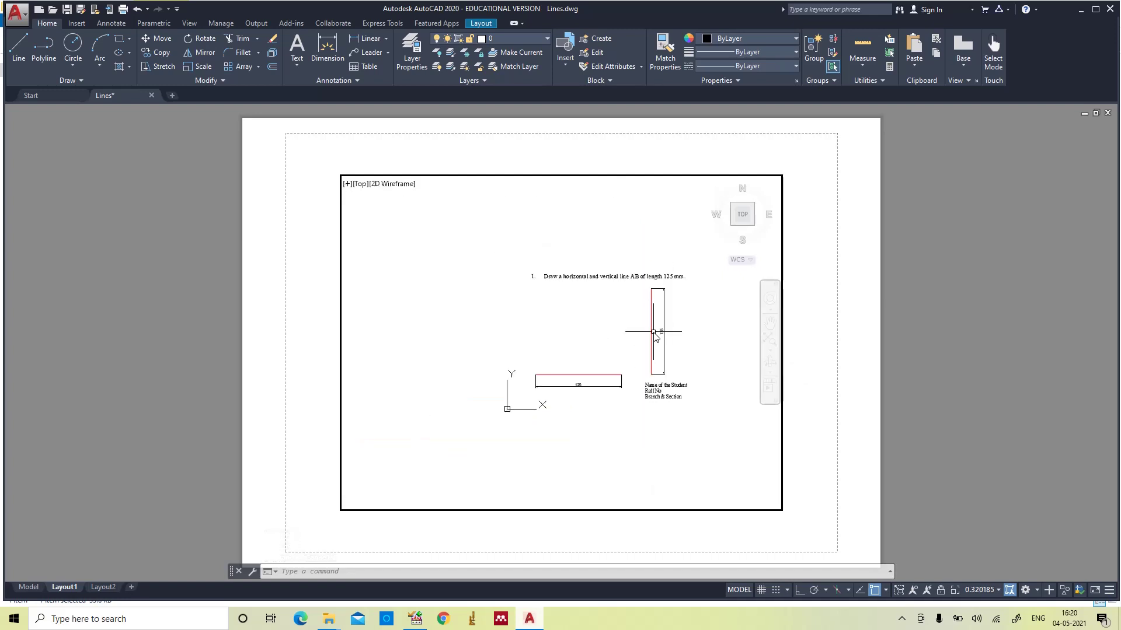
pyautogui.scroll(-2, 719, 325)
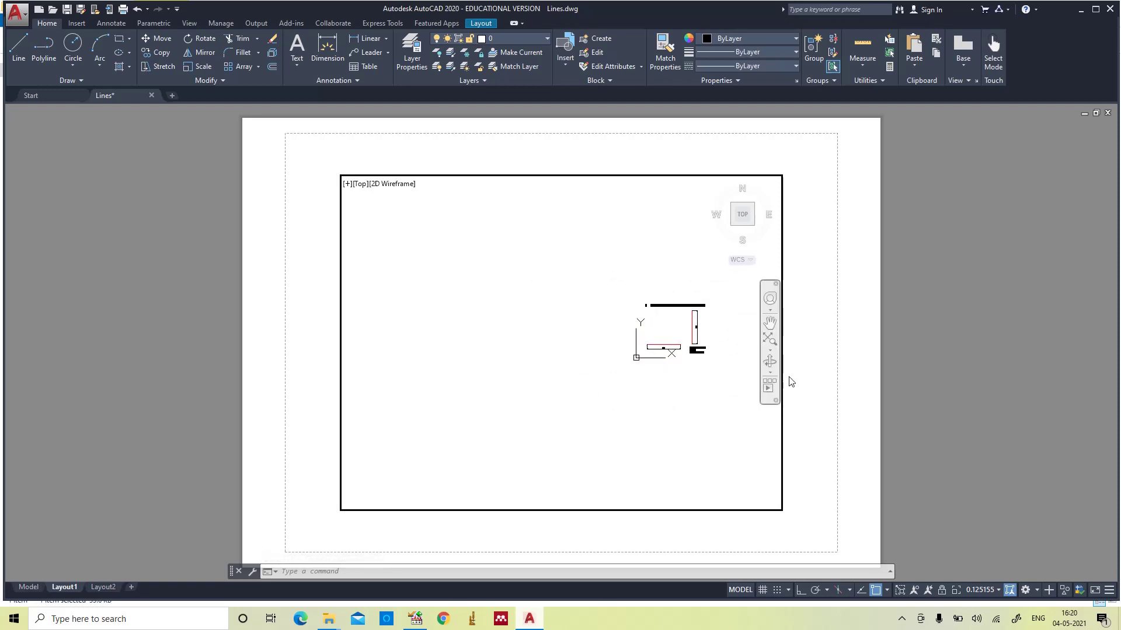
pyautogui.click(770, 340)
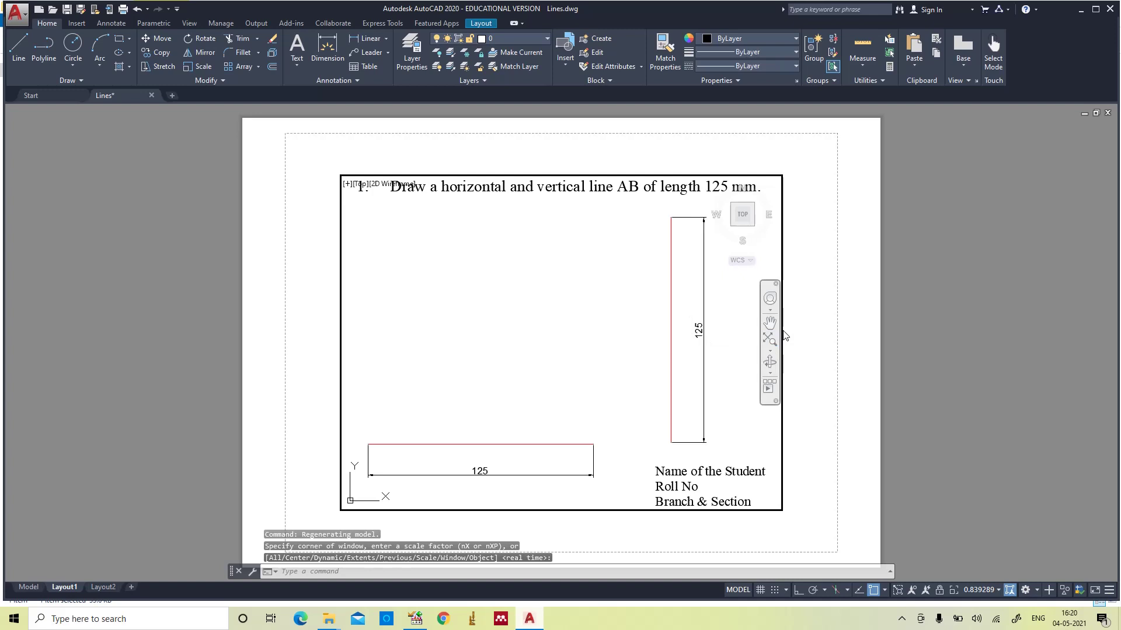
# Export Layout1 to PDF as Lines.pdf in Assignments\UNIT I
pyautogui.click(15, 13)
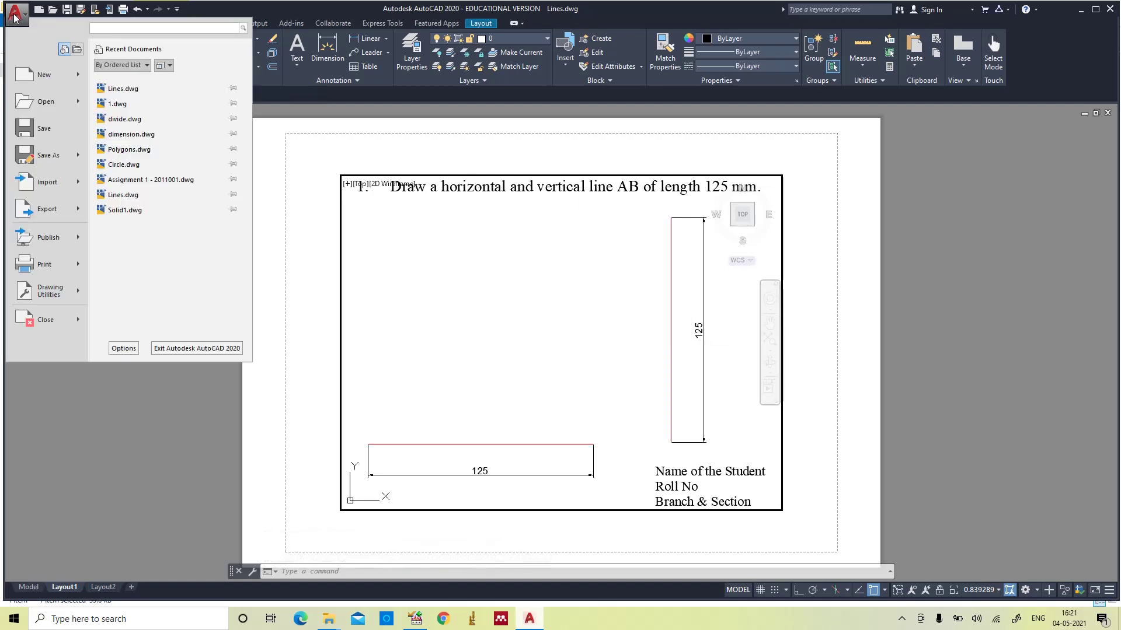
pyautogui.moveTo(47, 208)
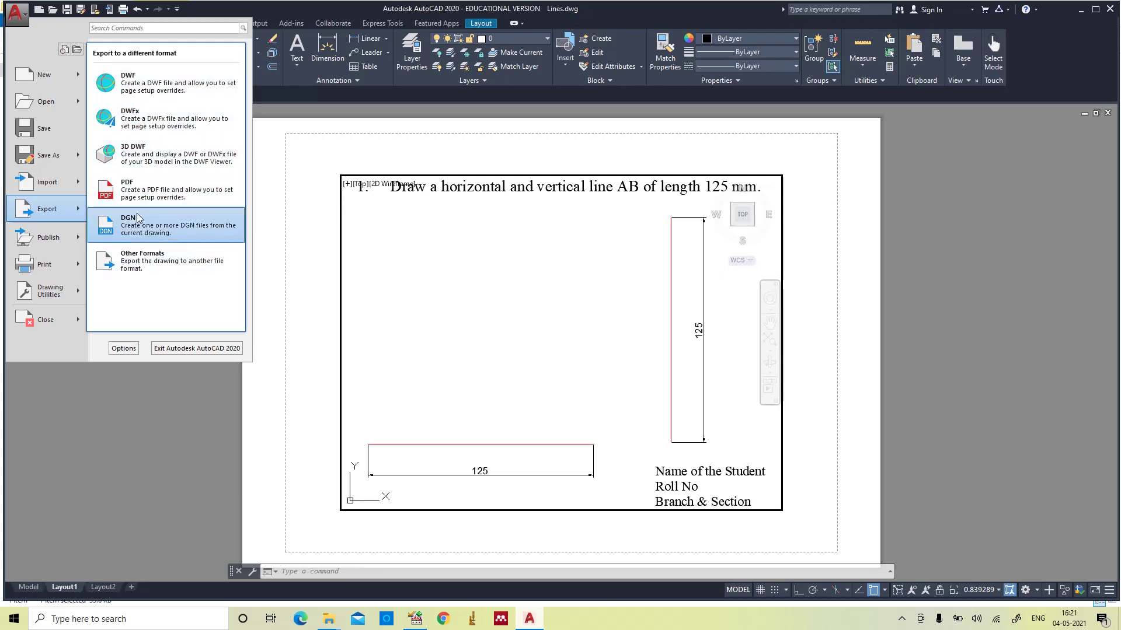
pyautogui.click(140, 196)
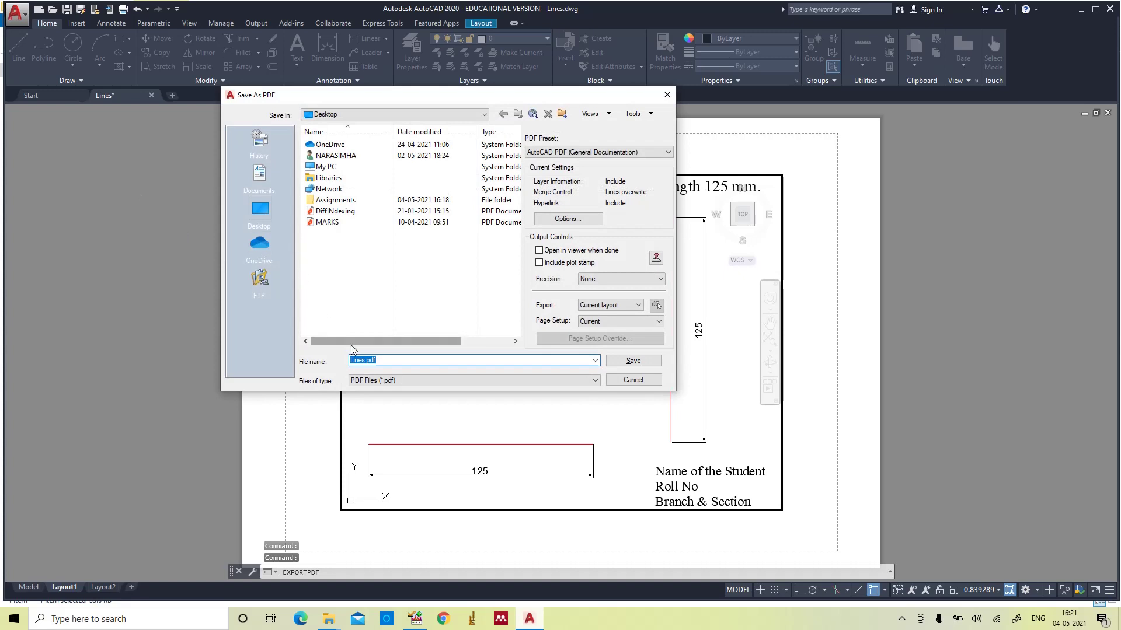
pyautogui.click(340, 201)
pyautogui.doubleClick(340, 202)
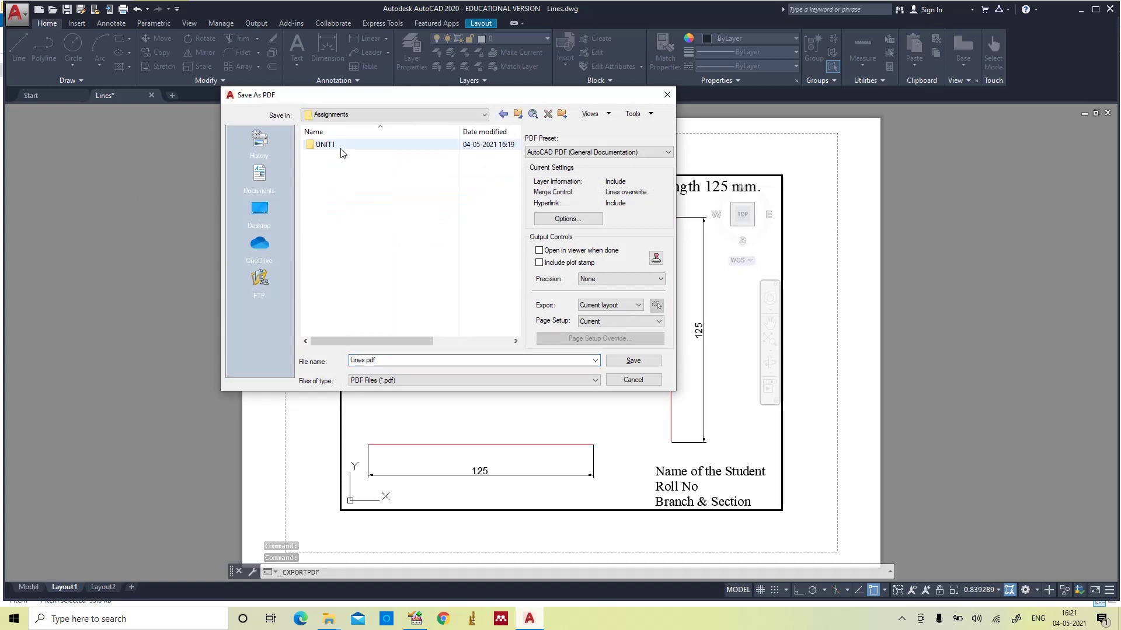
pyautogui.doubleClick(331, 144)
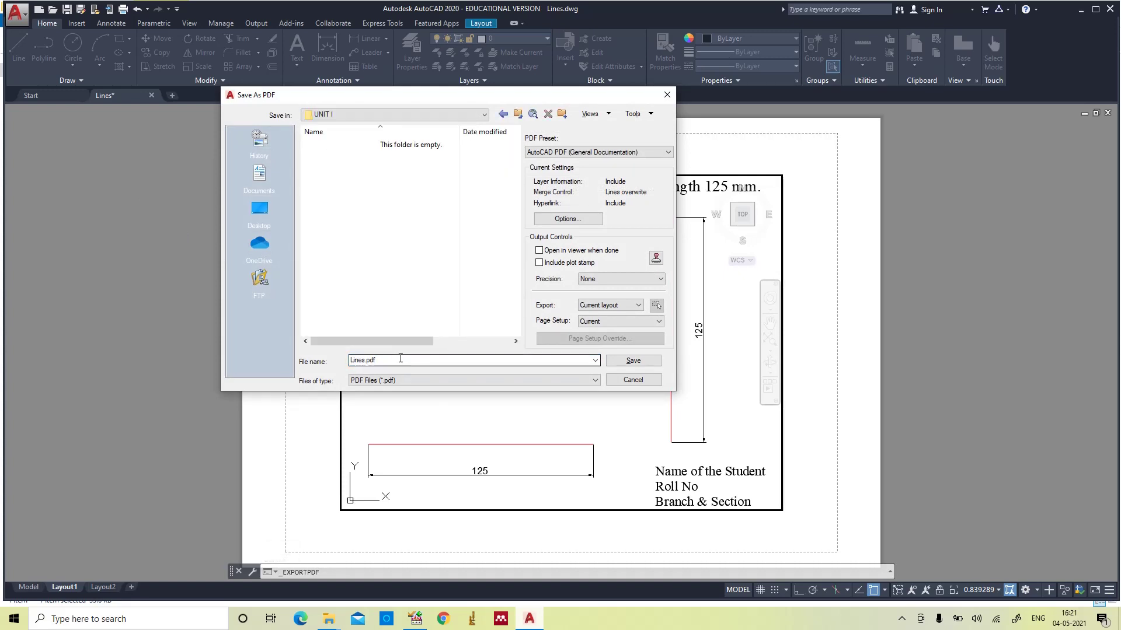
pyautogui.click(630, 361)
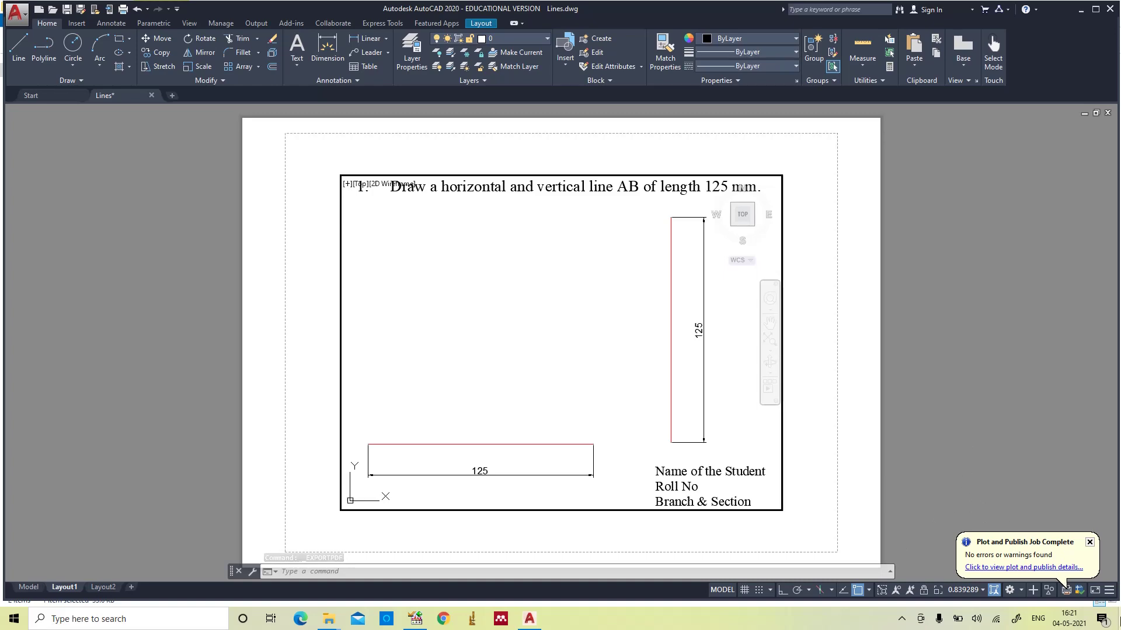
# Check Assignments > UNIT I for Lines.dwg and Lines.pdf, previewing each file
pyautogui.click(1118, 618)
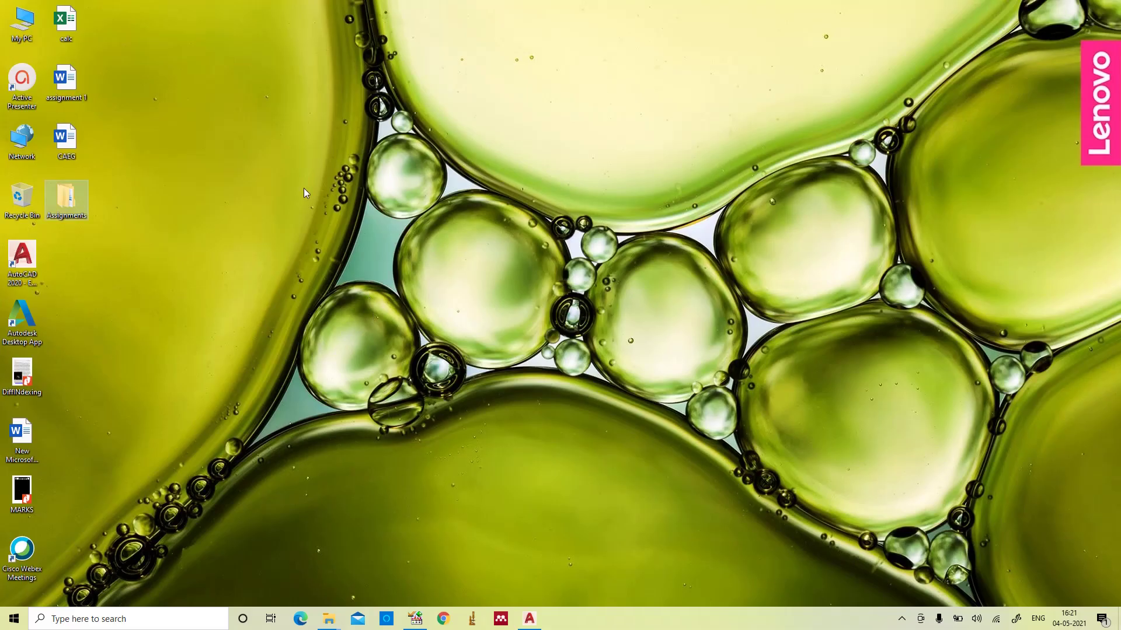
pyautogui.doubleClick(82, 199)
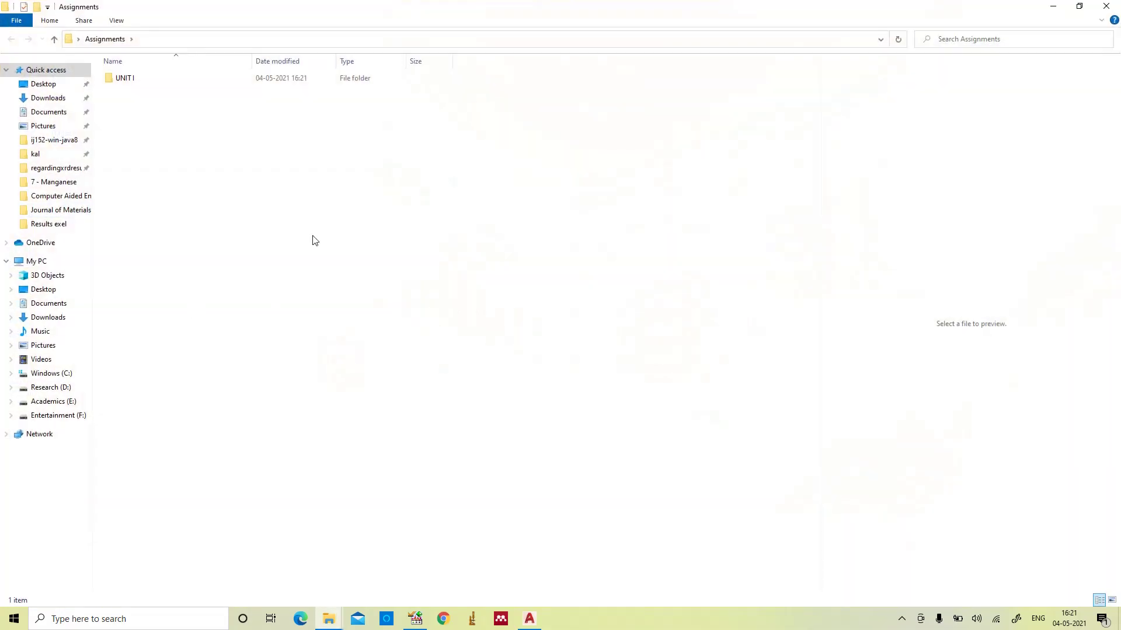
pyautogui.doubleClick(149, 80)
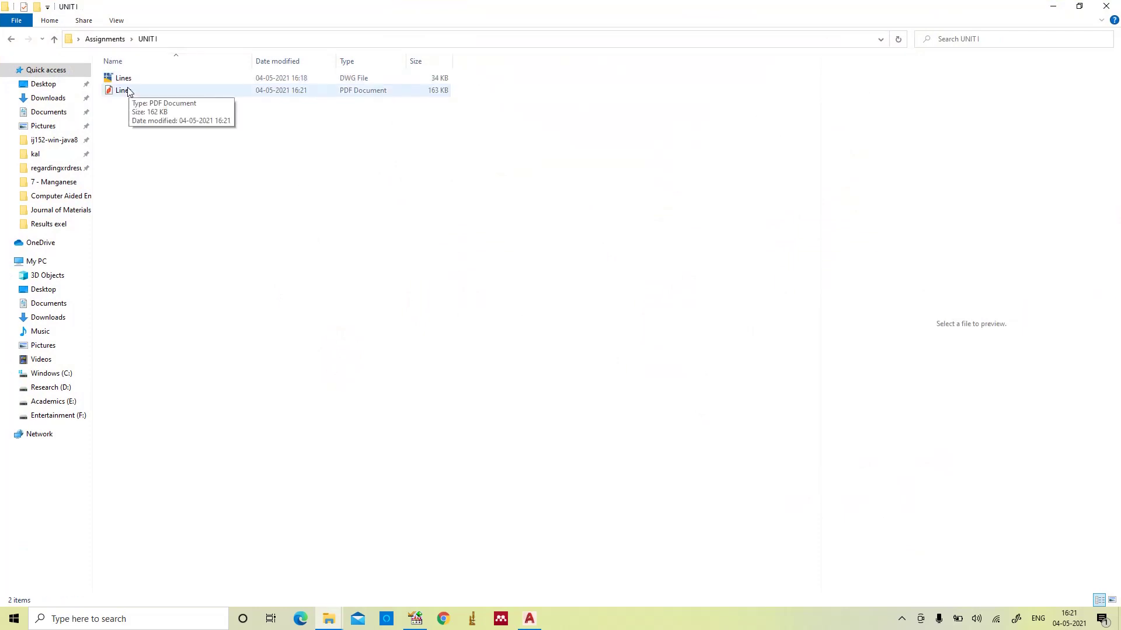
pyautogui.click(129, 80)
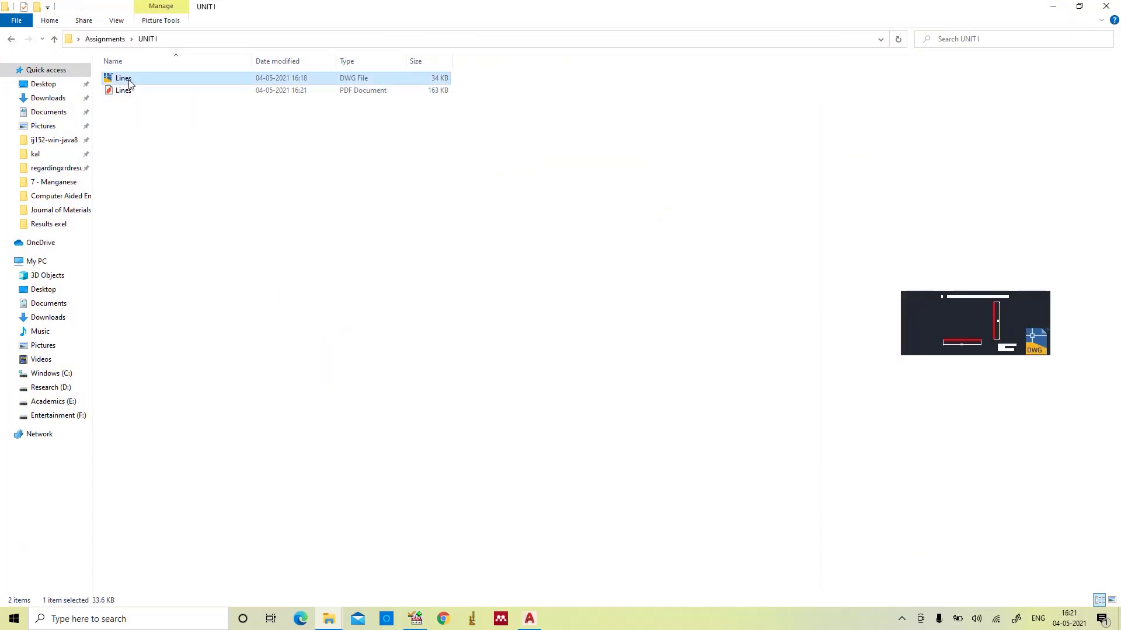
pyautogui.click(125, 93)
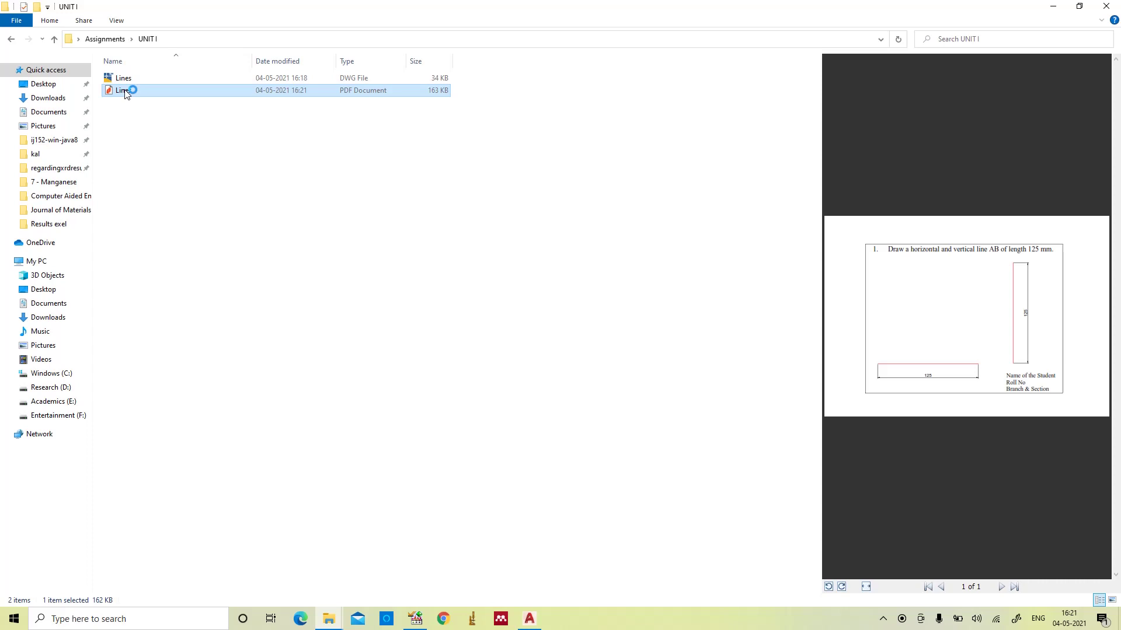